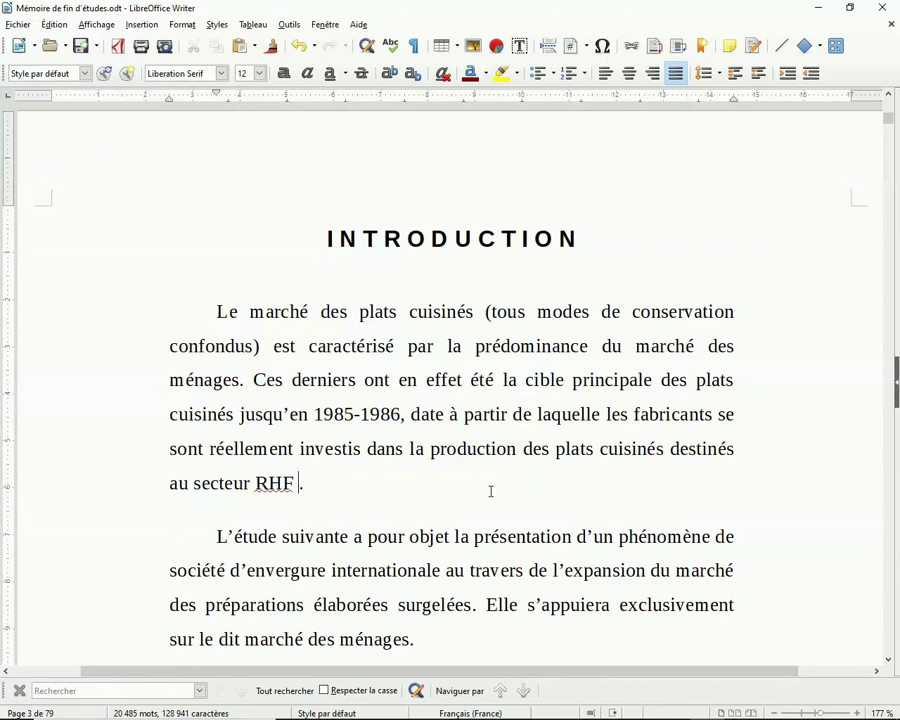
Step: Insert an automatically numbered footnote after RHF in the introduction, with the text "(Restauration Hors Foyer)"
left_click(142, 24)
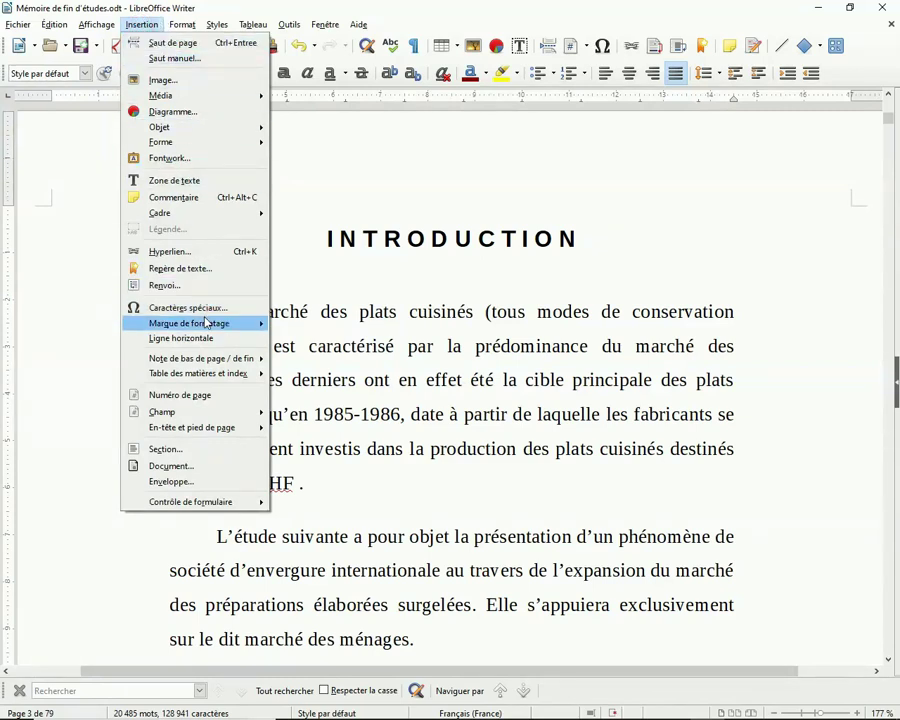
mouse_move(213, 366)
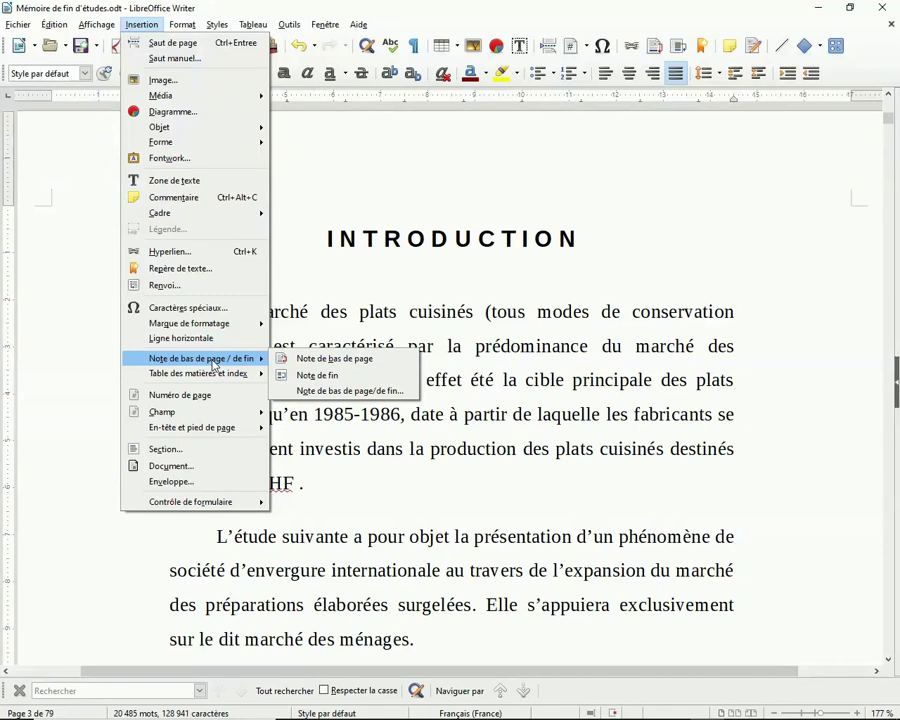
left_click(335, 391)
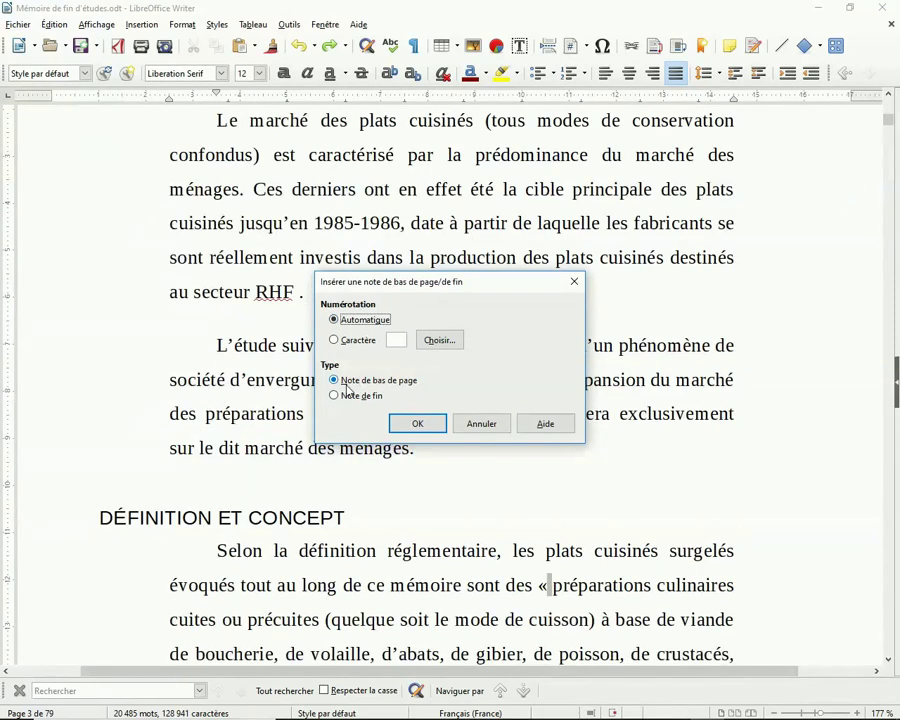
left_click(418, 424)
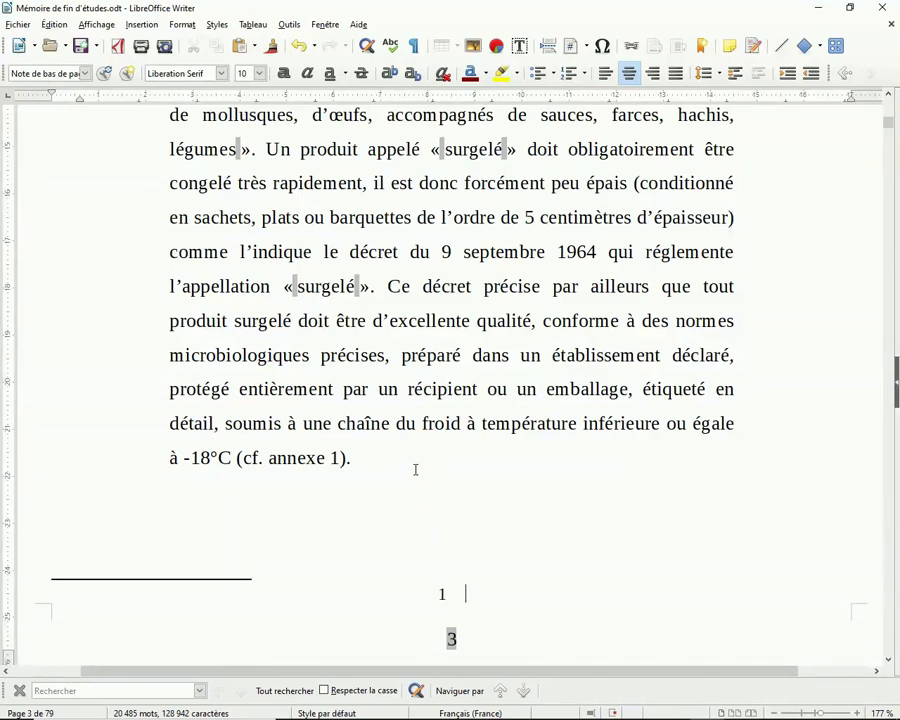
type("(Restauration Hors Foyer)")
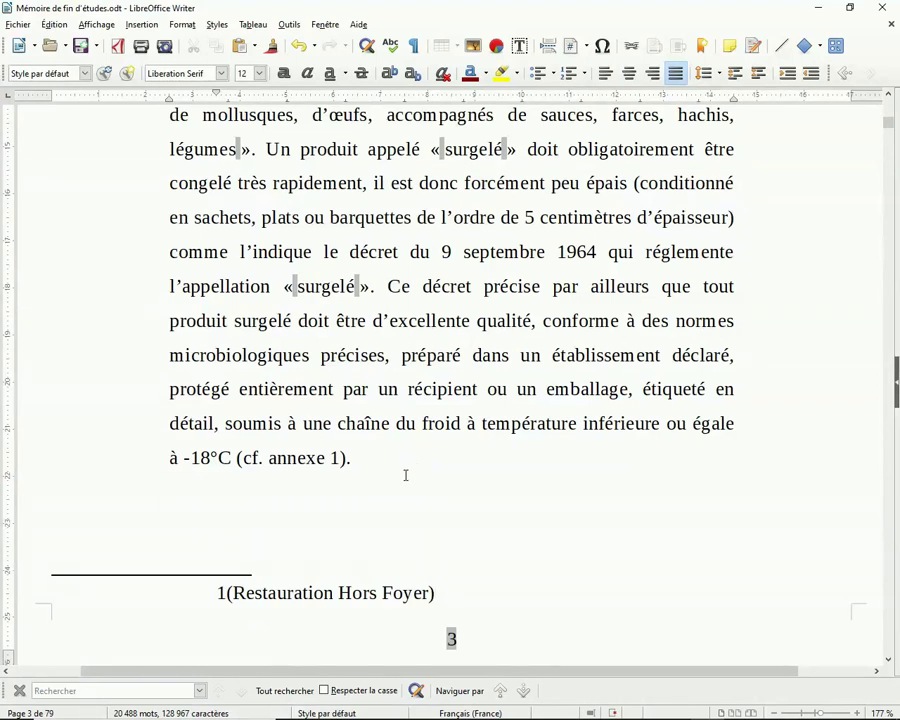
Step: Remove the parentheses around the text of the Restauration Hors Foyer footnote
left_click(232, 592)
key("BackSpace")
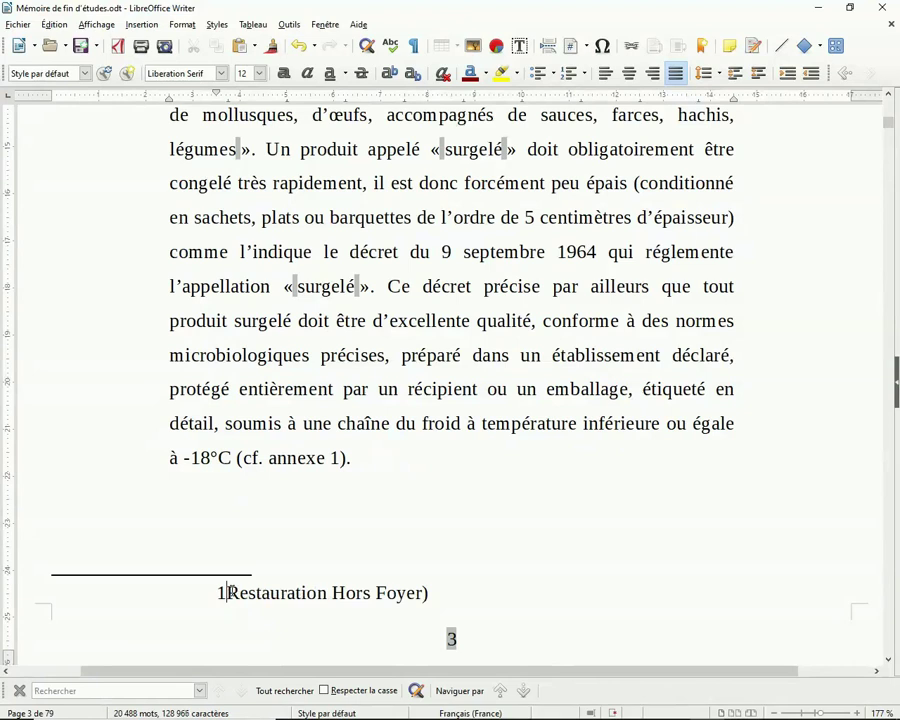
left_click(423, 593)
Step: Apply the Note de bas de page paragraph style to the Restauration Hors Foyer footnote and align it left
triple_click(345, 592)
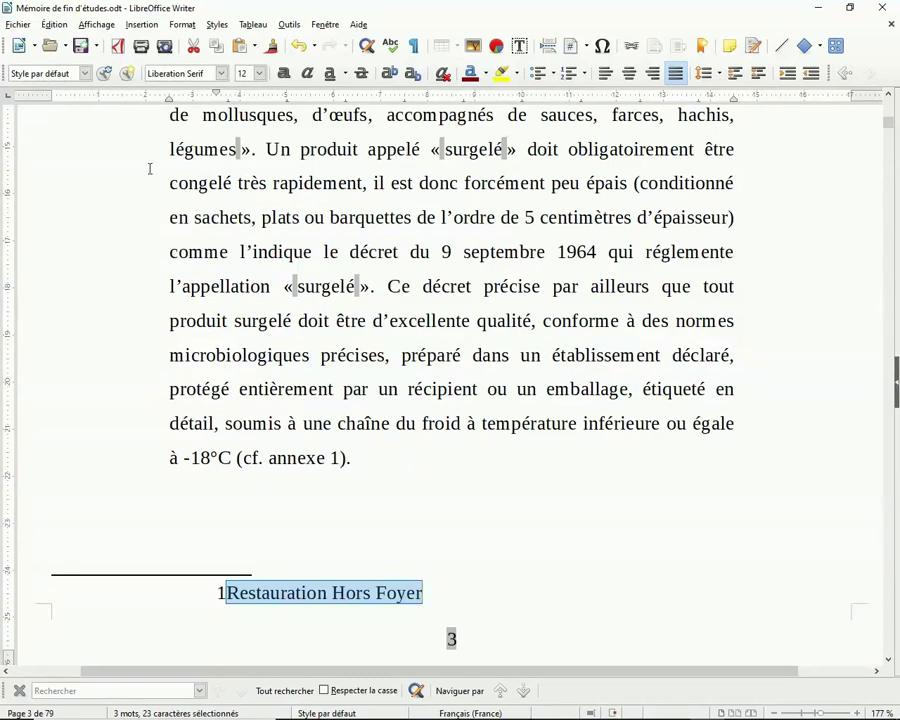
left_click(222, 25)
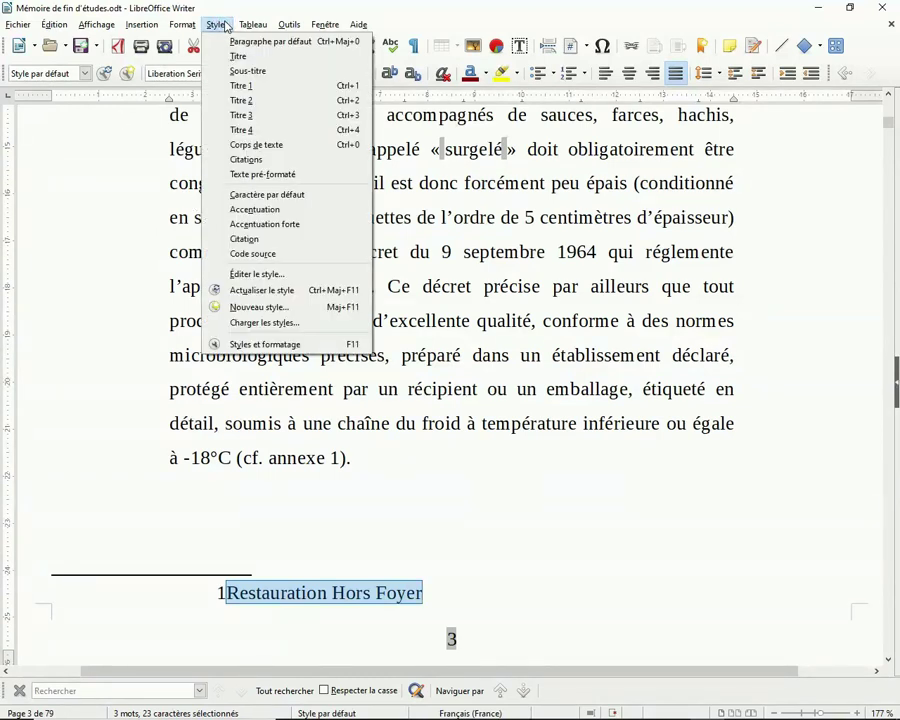
left_click(265, 344)
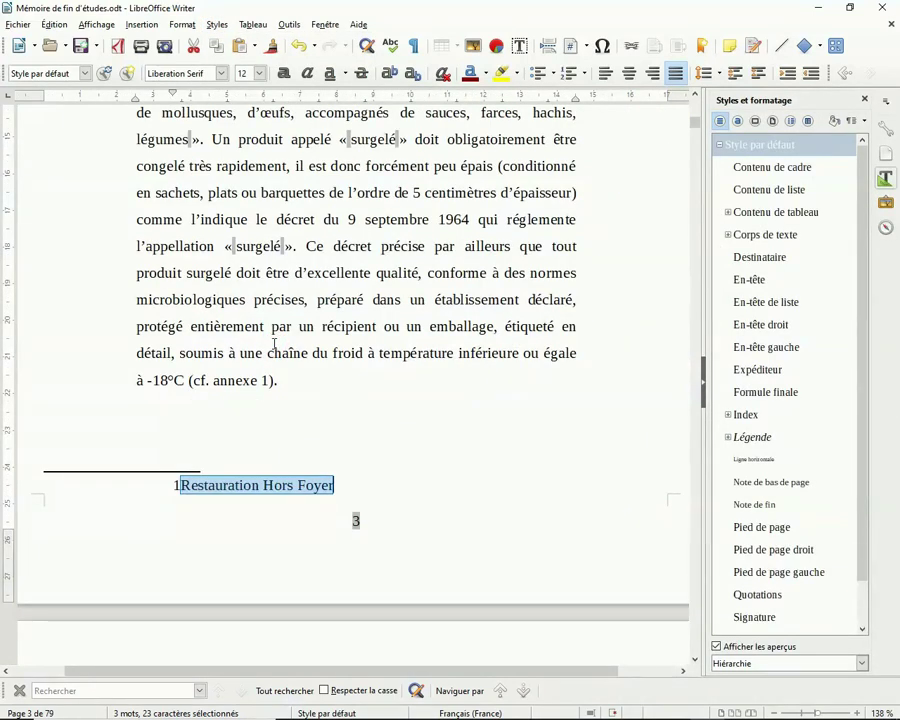
double_click(783, 484)
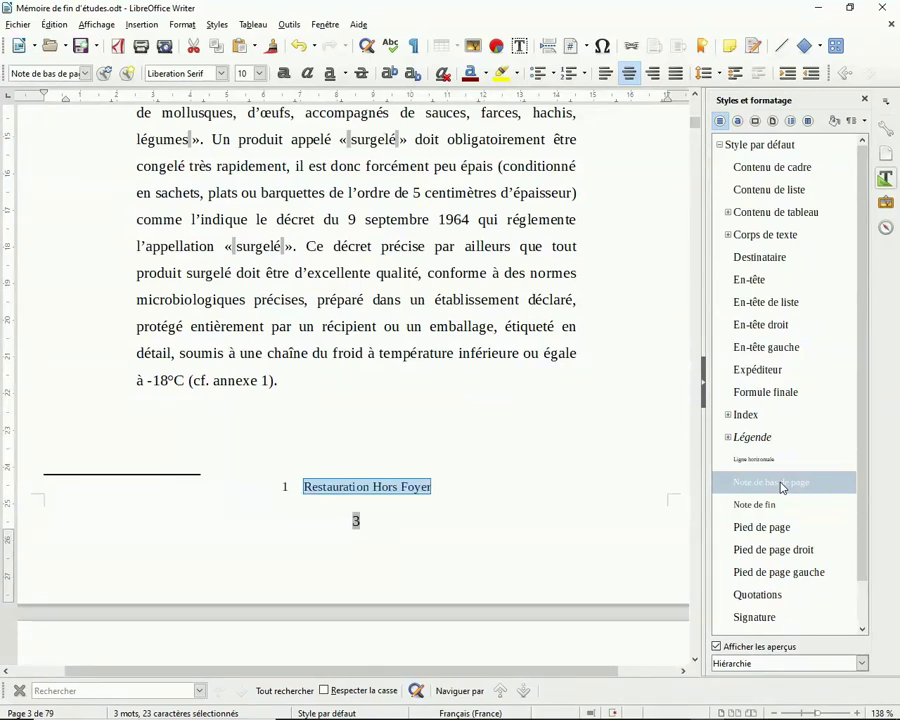
left_click(603, 74)
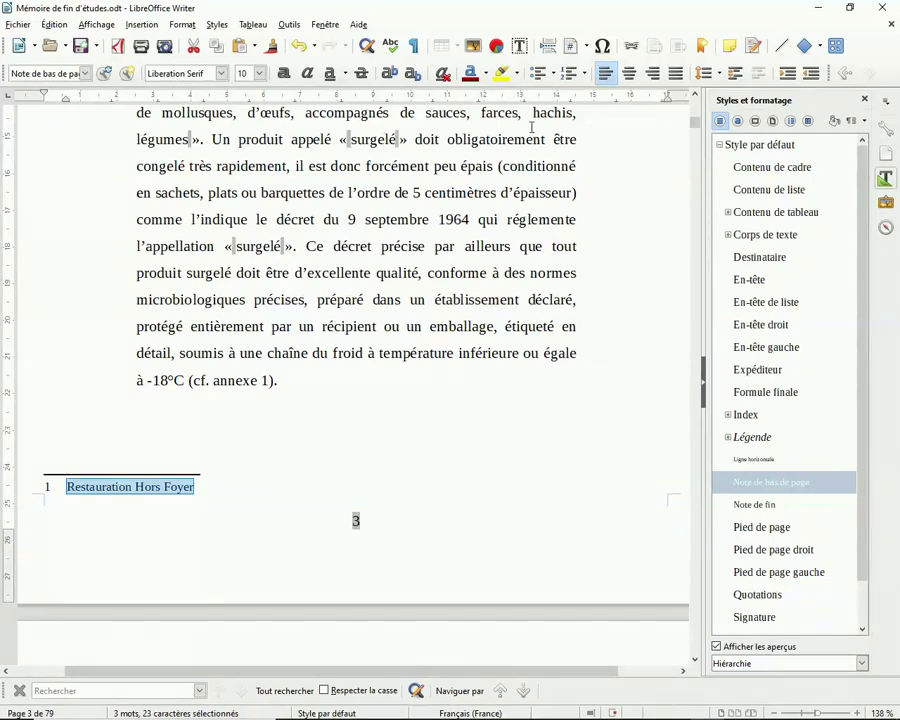
Step: Copy "(quelque soit le mode de cuisson)" after "précuites" in the DÉFINITION ET CONCEPT paragraph and delete it from the body text
scroll(572, 163, "down", 1)
scroll(560, 130, "up", 5)
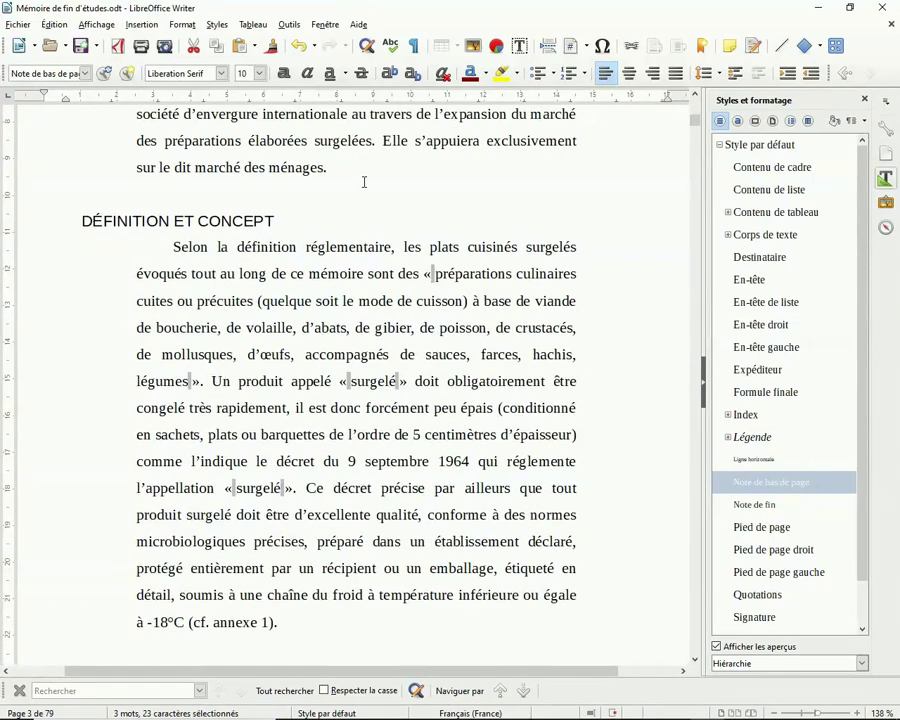
left_click_drag(258, 301, 468, 301)
key("ctrl+c")
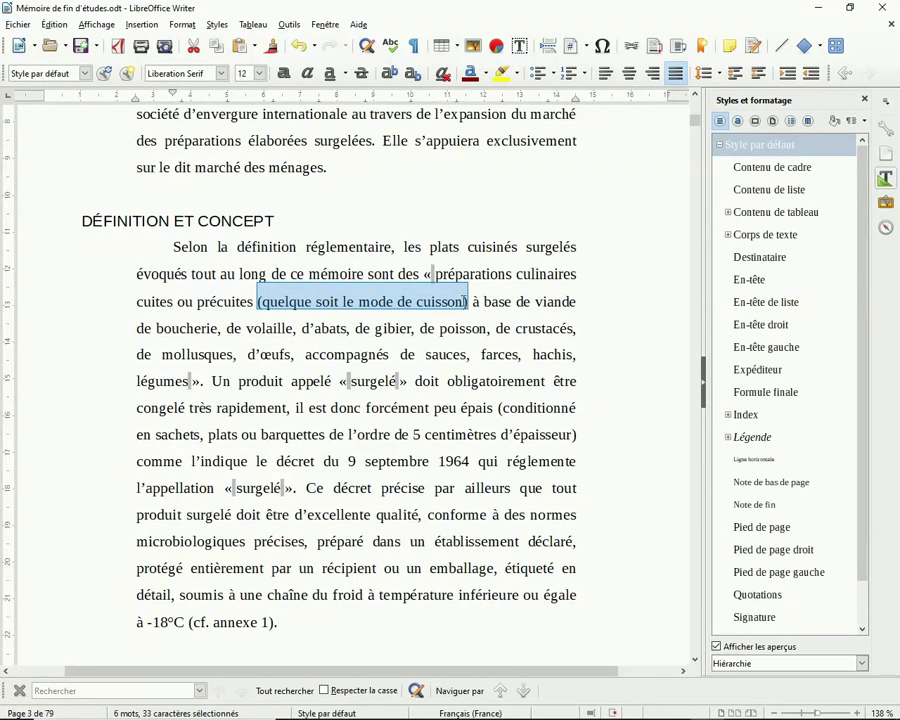
key("Delete")
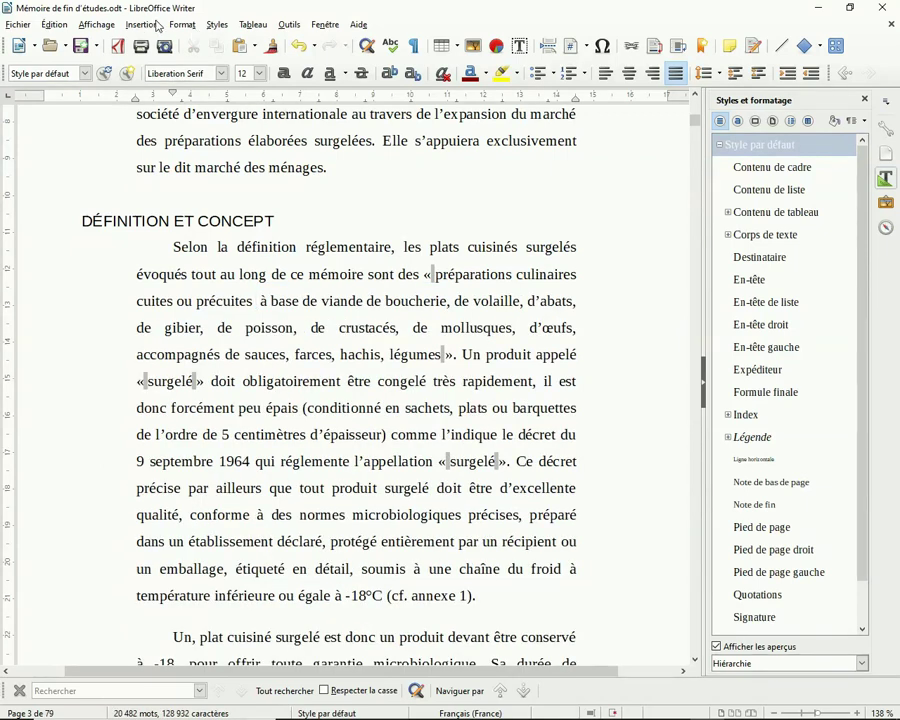
Step: Insert an automatically numbered footnote after "précuites" and paste the copied "(quelque soit le mode de cuisson)" into it
left_click(130, 23)
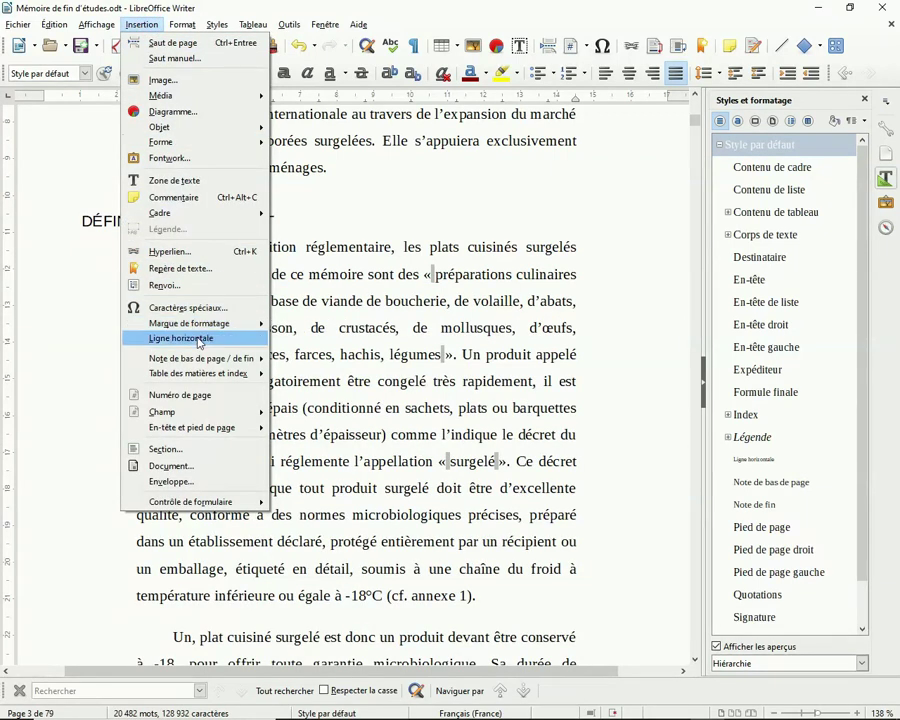
mouse_move(207, 365)
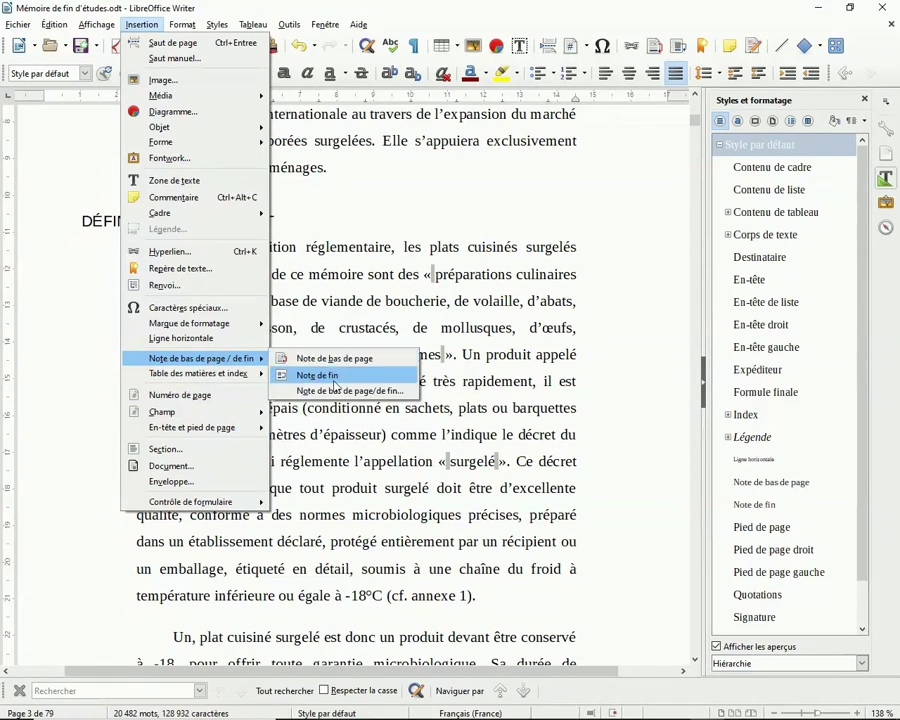
left_click(340, 394)
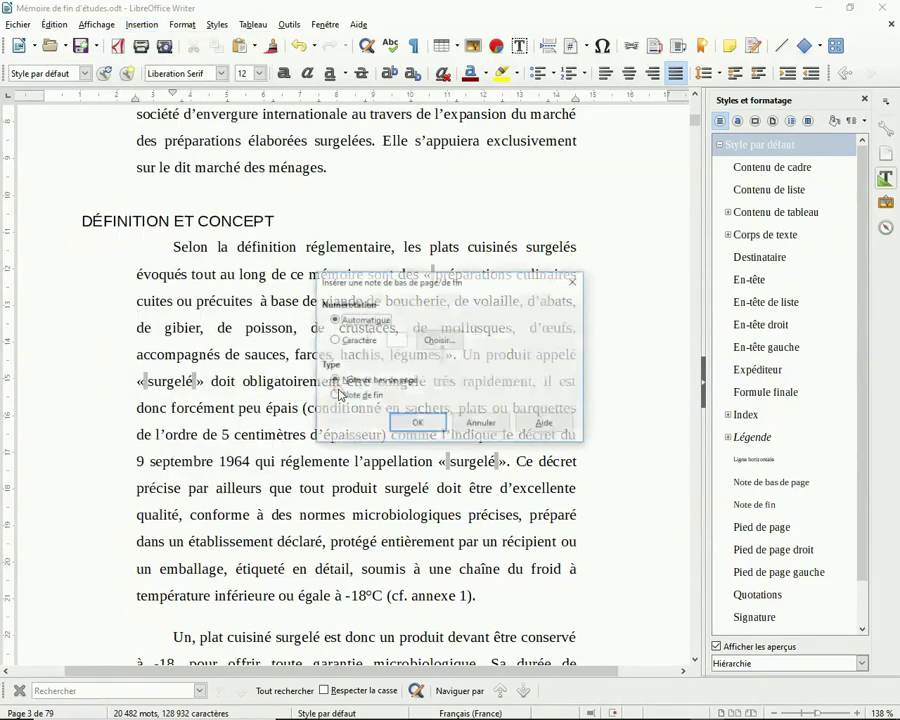
left_click(408, 425)
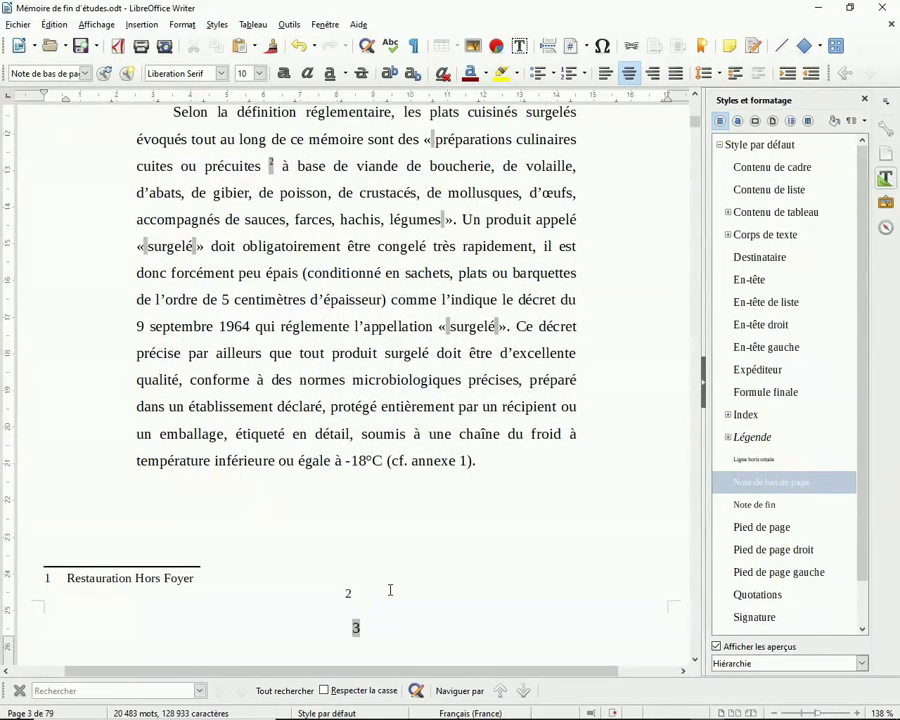
key("ctrl+v")
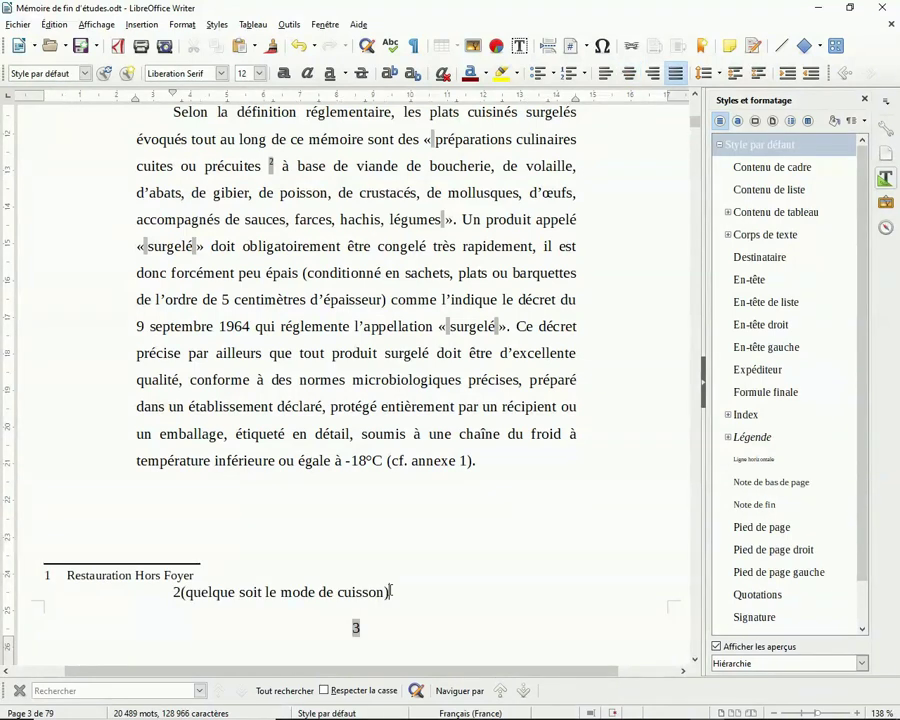
Step: Apply the Note de bas de page paragraph style to the "quelque soit le mode de cuisson" footnote and align it left
key("shift+Home")
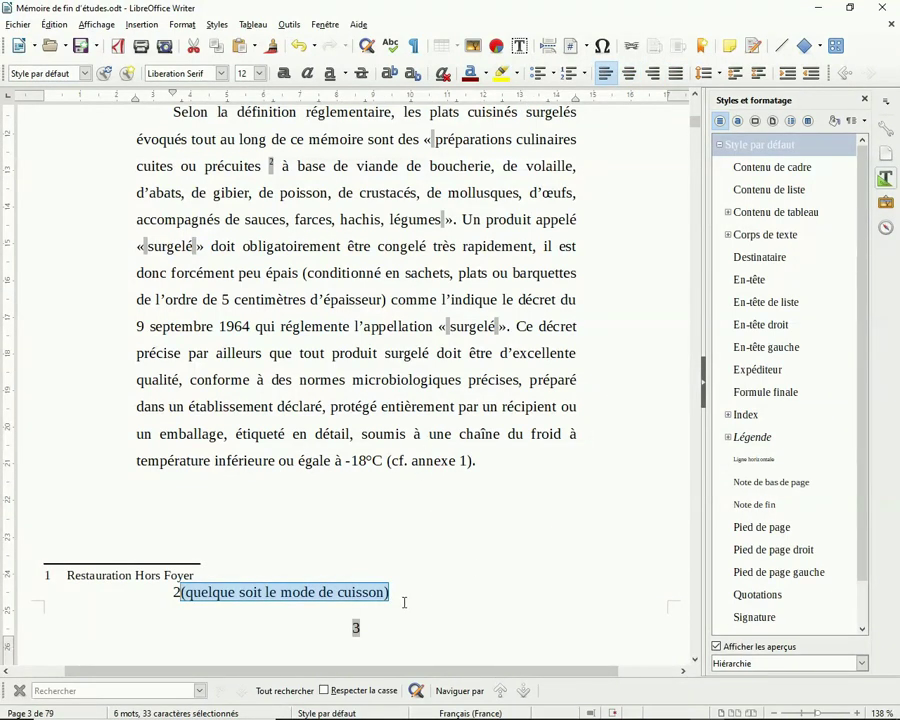
double_click(765, 485)
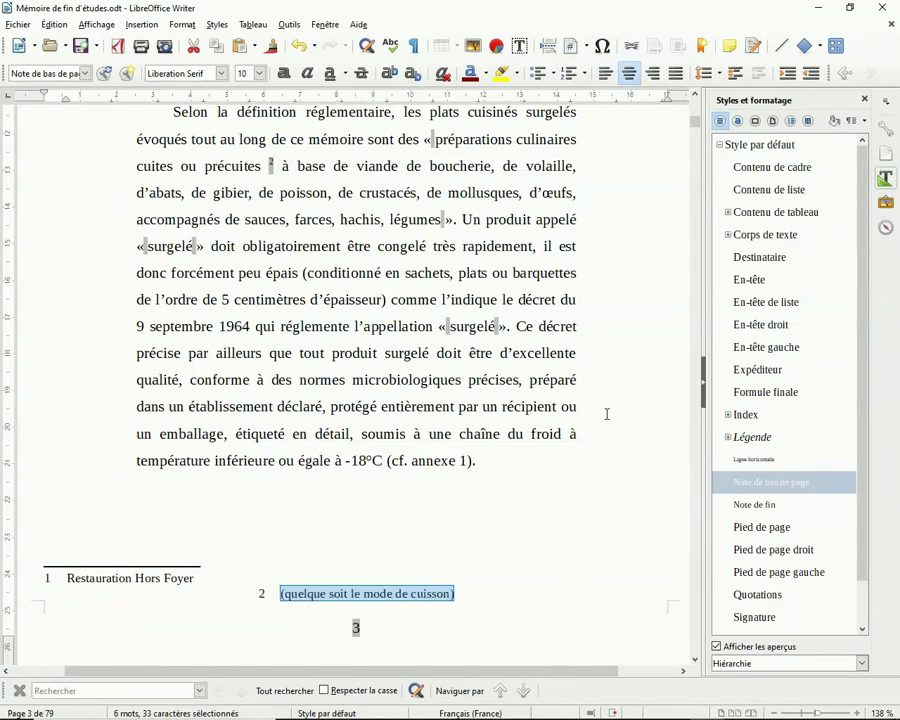
left_click(606, 73)
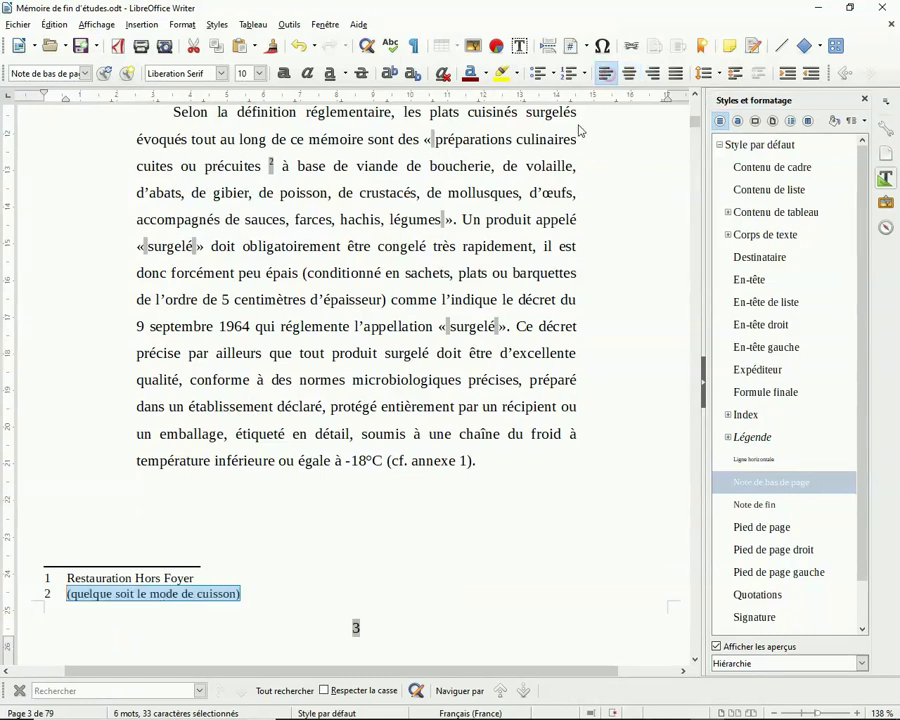
Step: Remove the parentheses around the text of the "quelque soit le mode de cuisson" footnote
left_click(243, 596)
key("BackSpace")
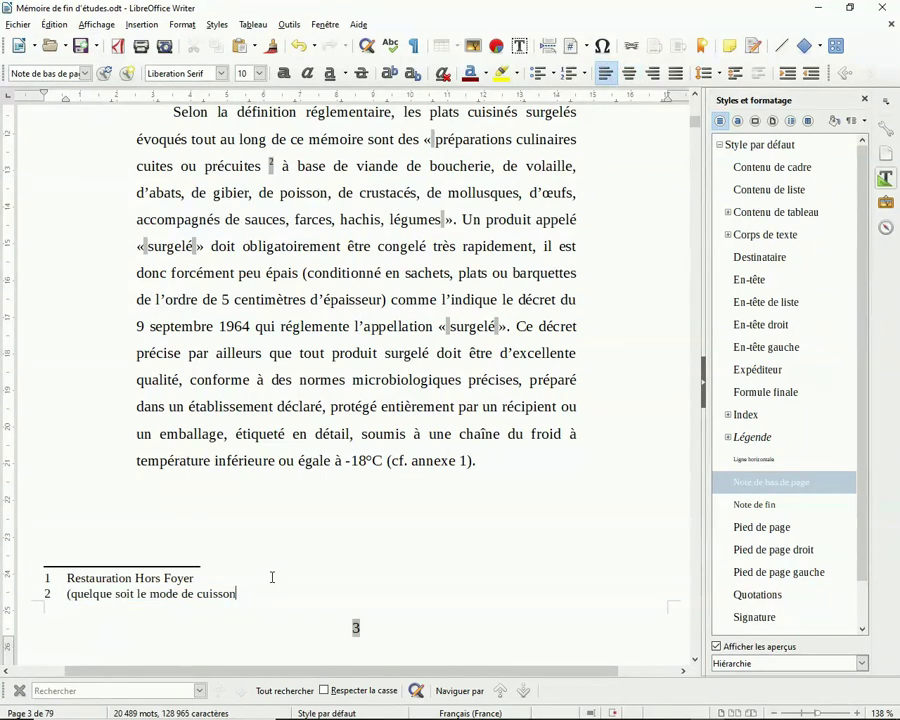
left_click(70, 594)
key("BackSpace")
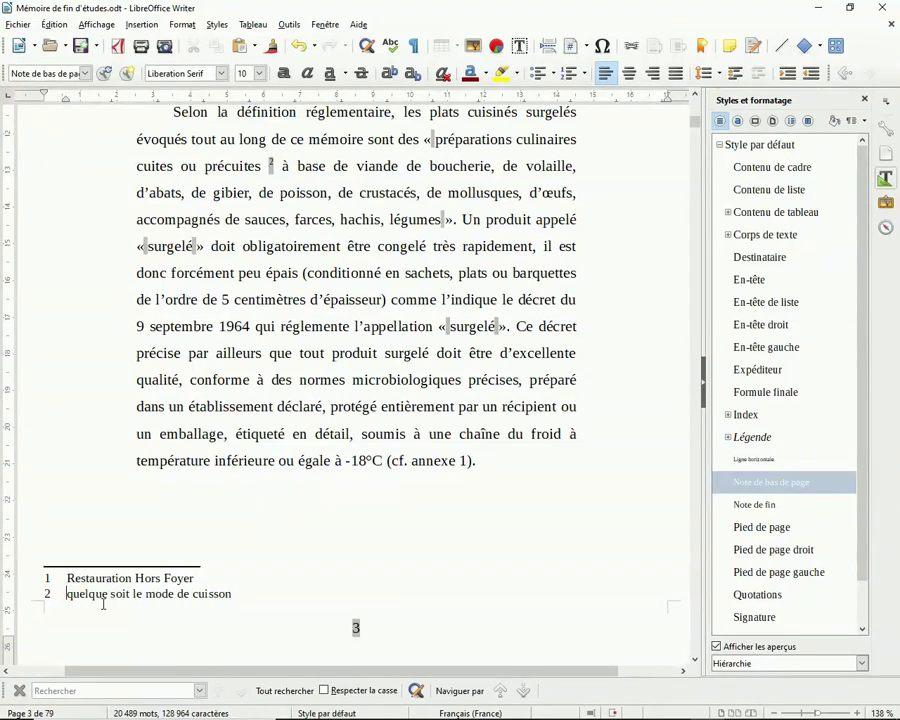
Step: Copy "(cf. annexe 1)" after "-18°C" at the paragraph's end and delete it from the body text
left_click(387, 462)
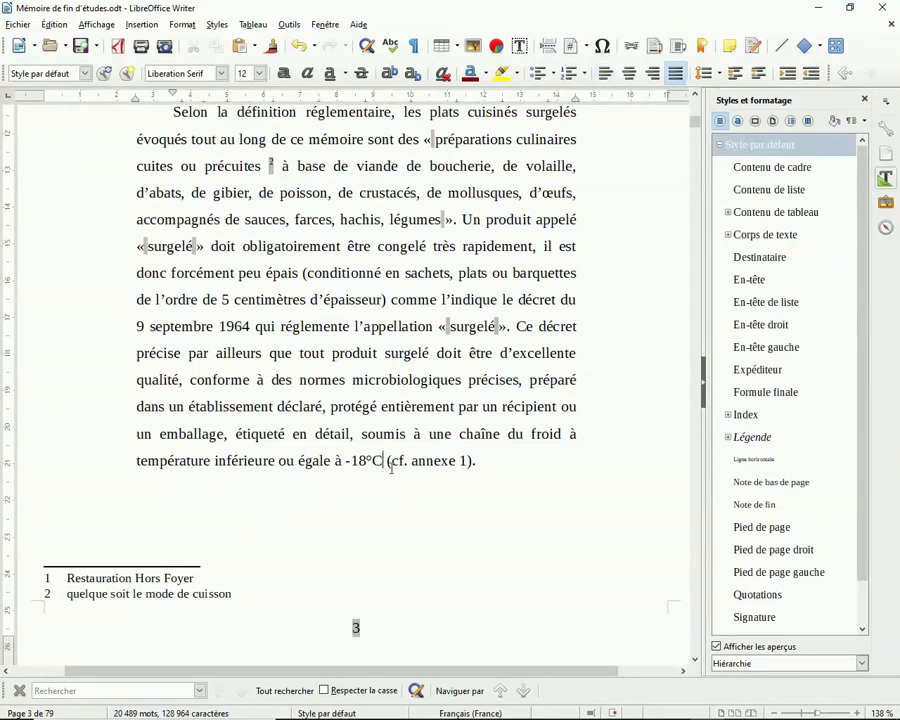
left_click_drag(388, 463, 472, 463)
key("ctrl+c")
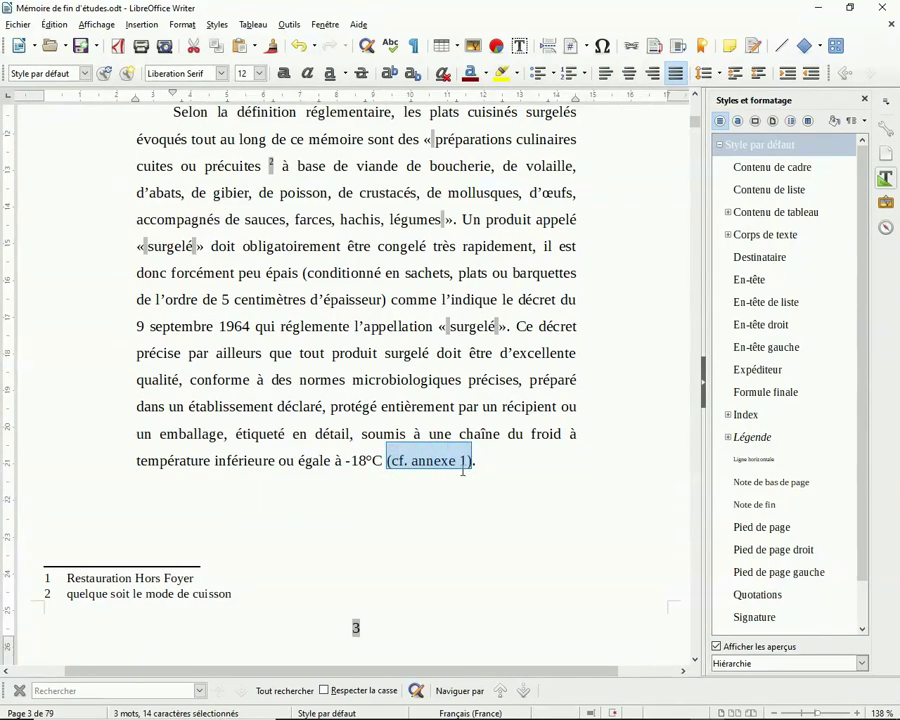
key("Delete")
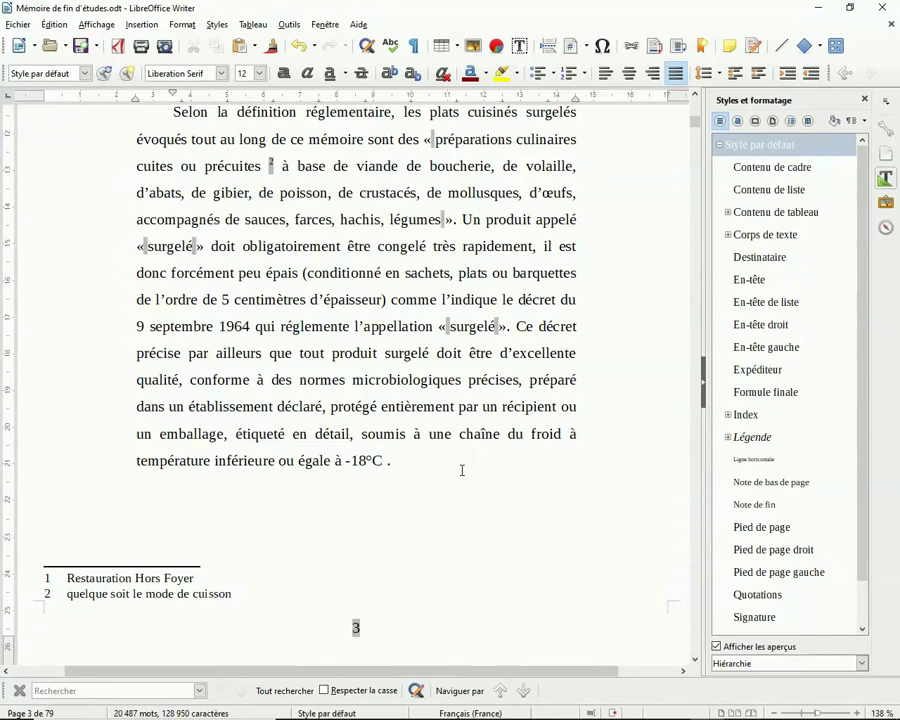
Step: Insert an automatically numbered footnote after "-18°C" and paste the copied "(cf. annexe 1)" into it
left_click(141, 24)
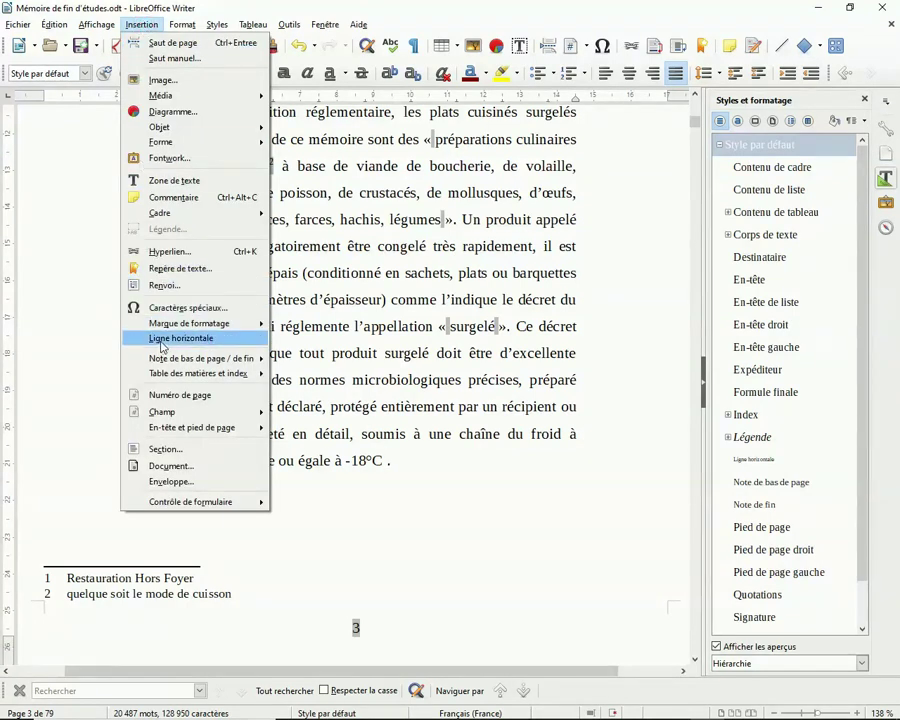
mouse_move(195, 360)
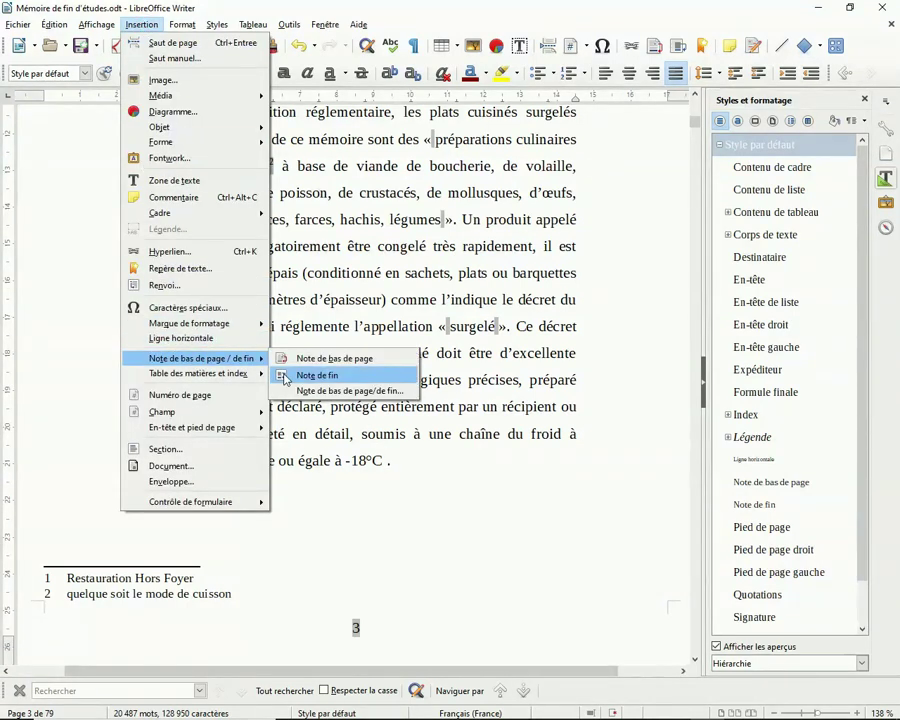
left_click(338, 392)
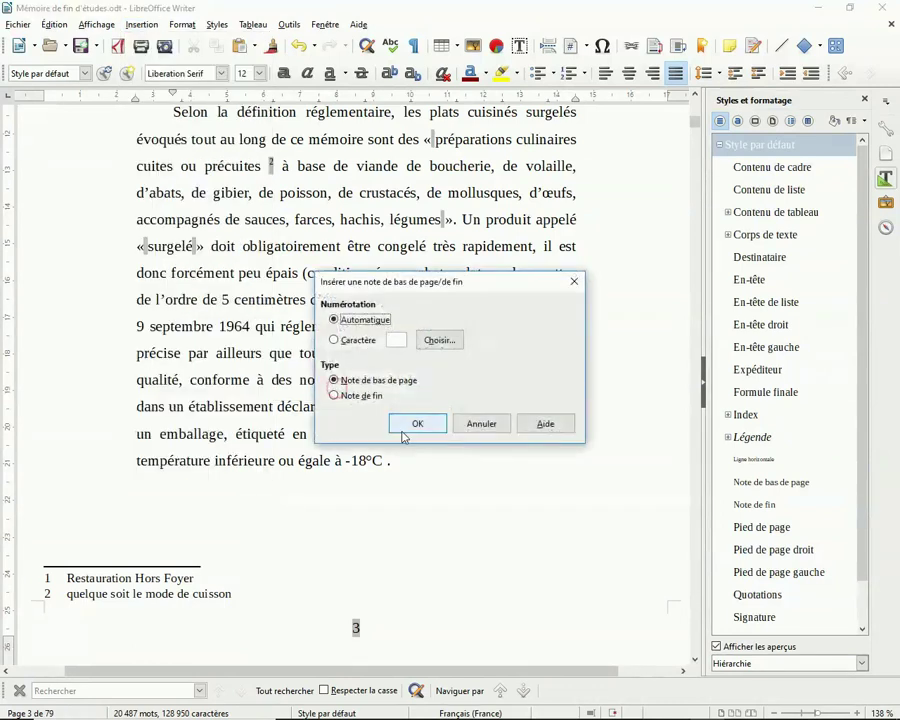
left_click(416, 422)
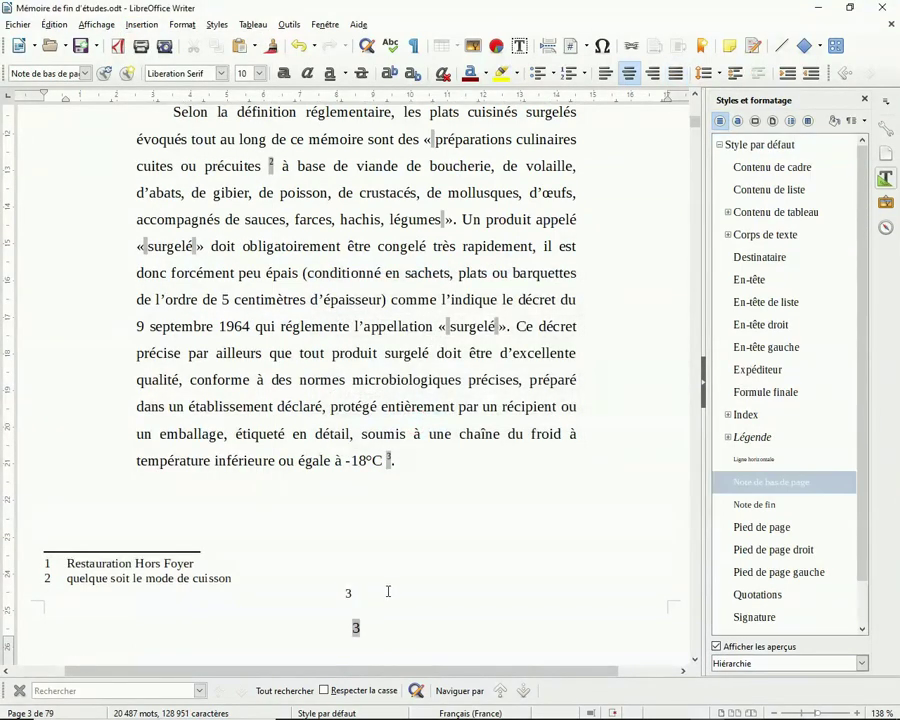
key("ctrl+v")
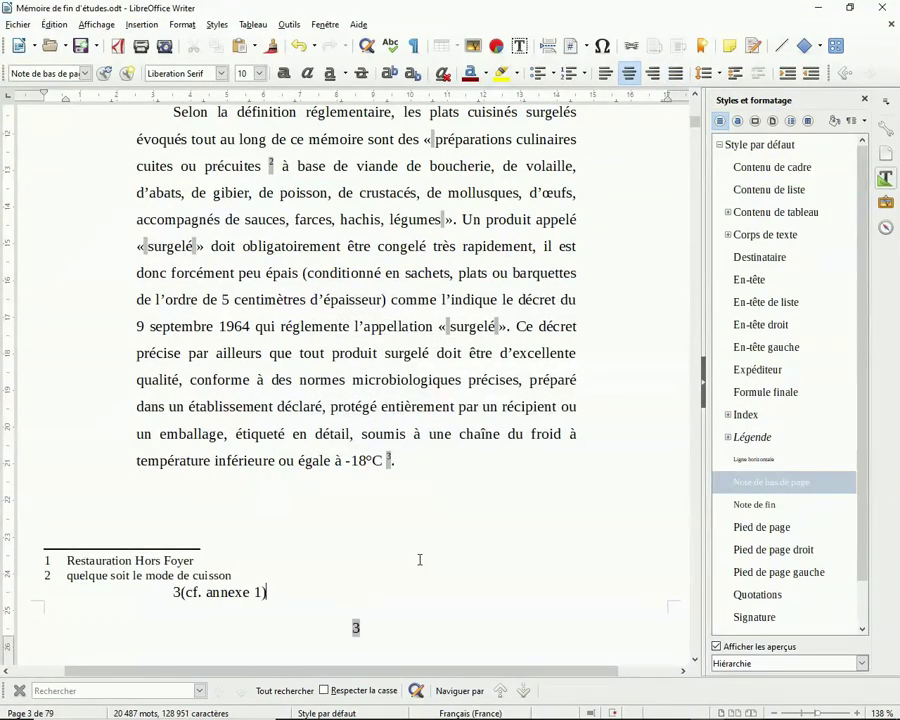
Step: Remove the parentheses around the text of the "cf. annexe 1" footnote
left_click(181, 592)
key("Delete")
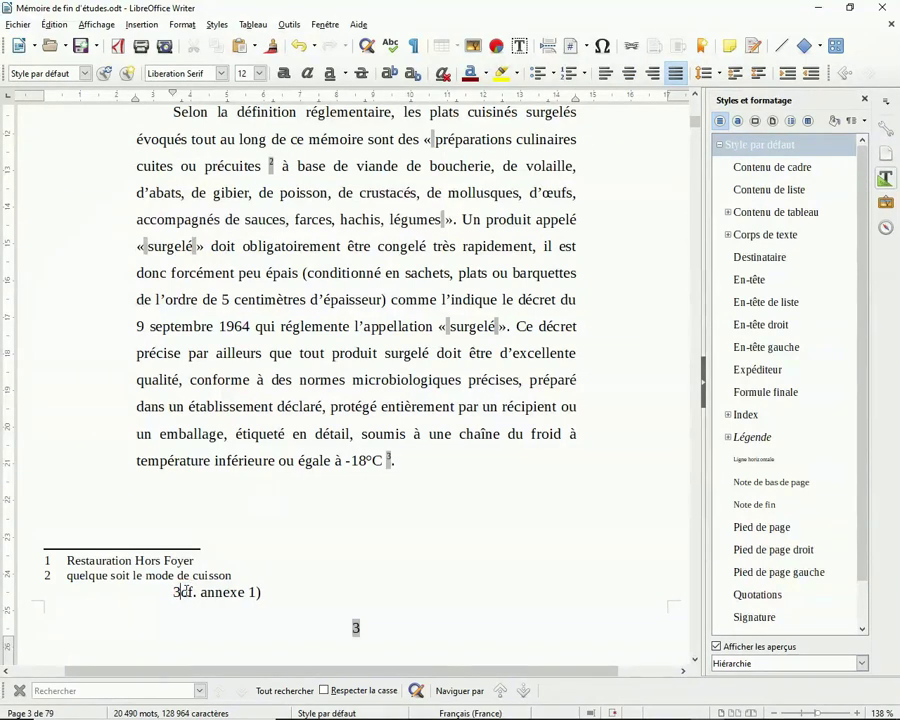
left_click(259, 591)
key("BackSpace")
Step: Apply the Note de bas de page paragraph style to the "cf. annexe 1" footnote and align it left
double_click(223, 593)
triple_click(223, 593)
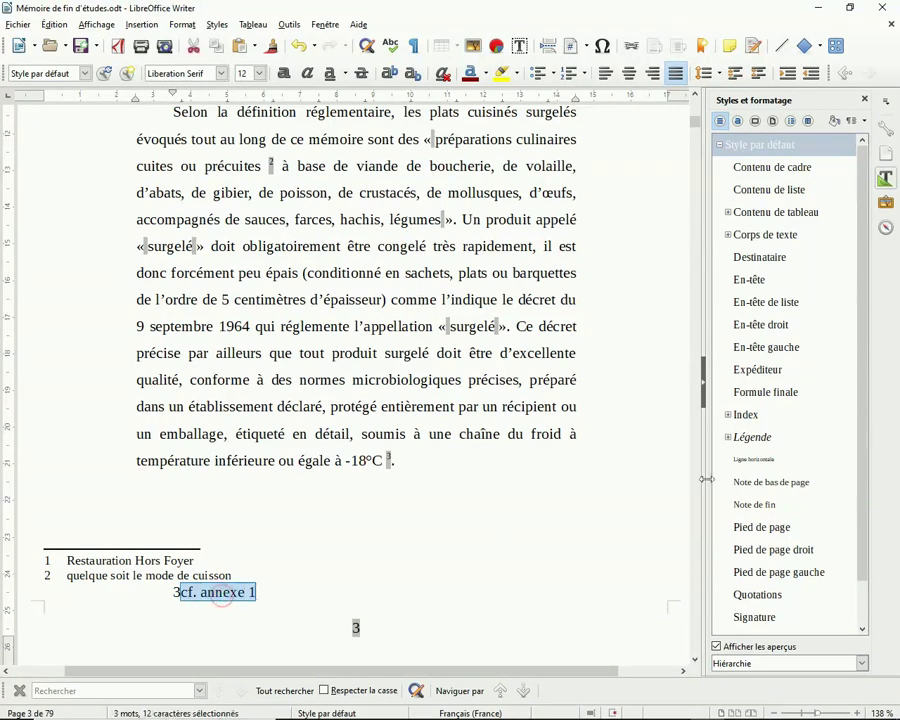
double_click(755, 483)
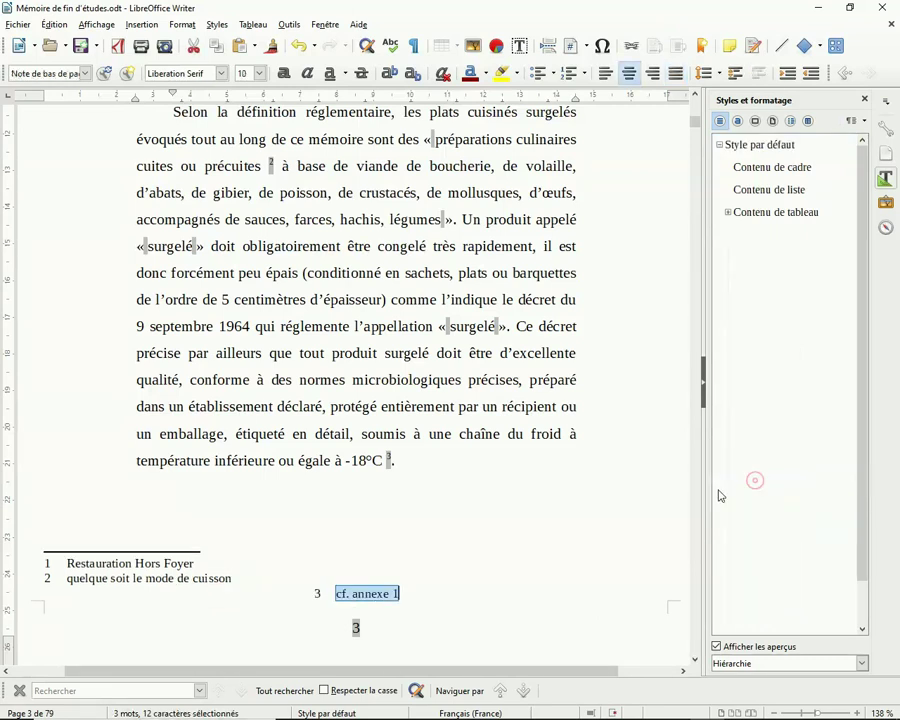
left_click(606, 73)
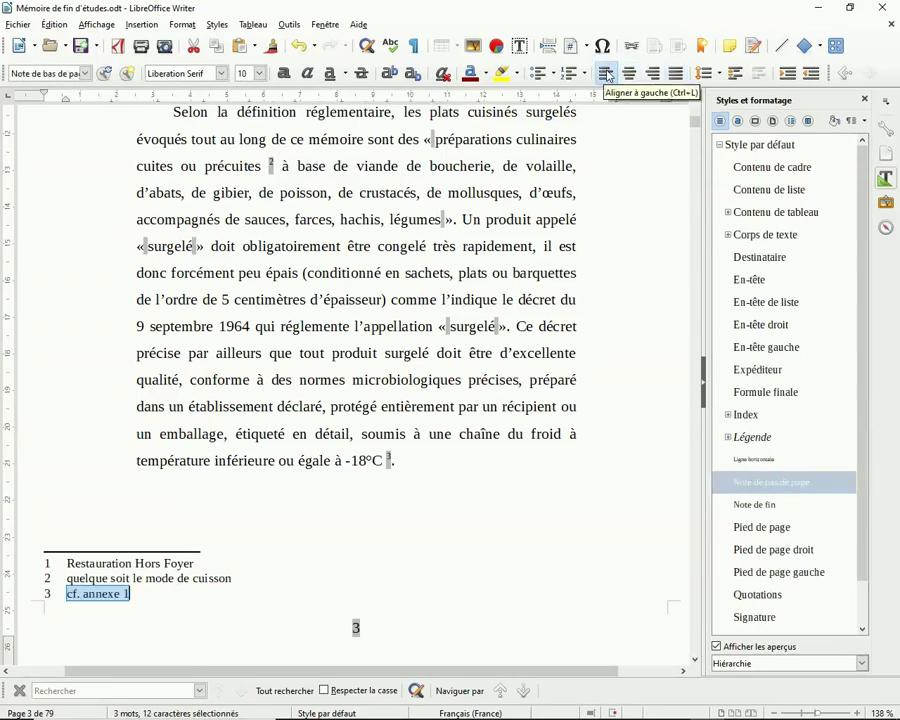
left_click(186, 601)
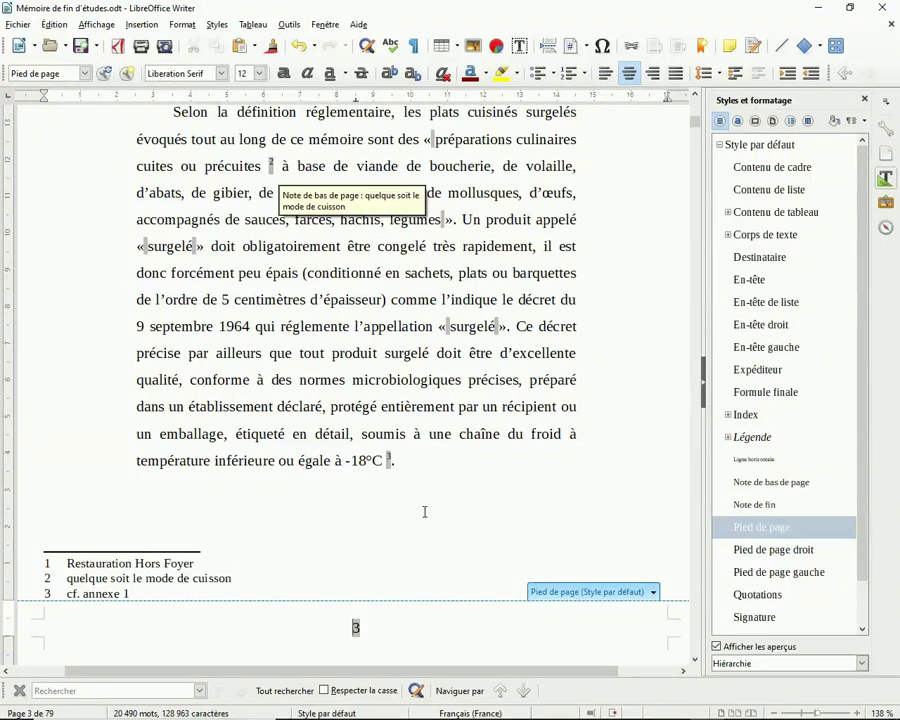
Step: Delete the "quelque soit le mode de cuisson" footnote by removing its reference mark after "précuites" in the body text
left_click(270, 165)
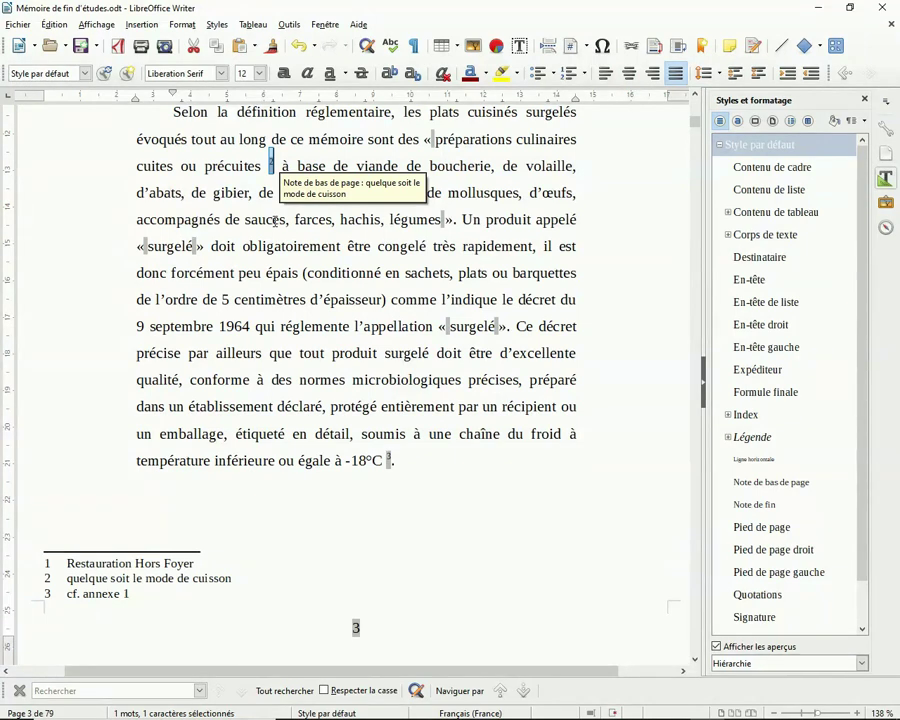
key("Delete")
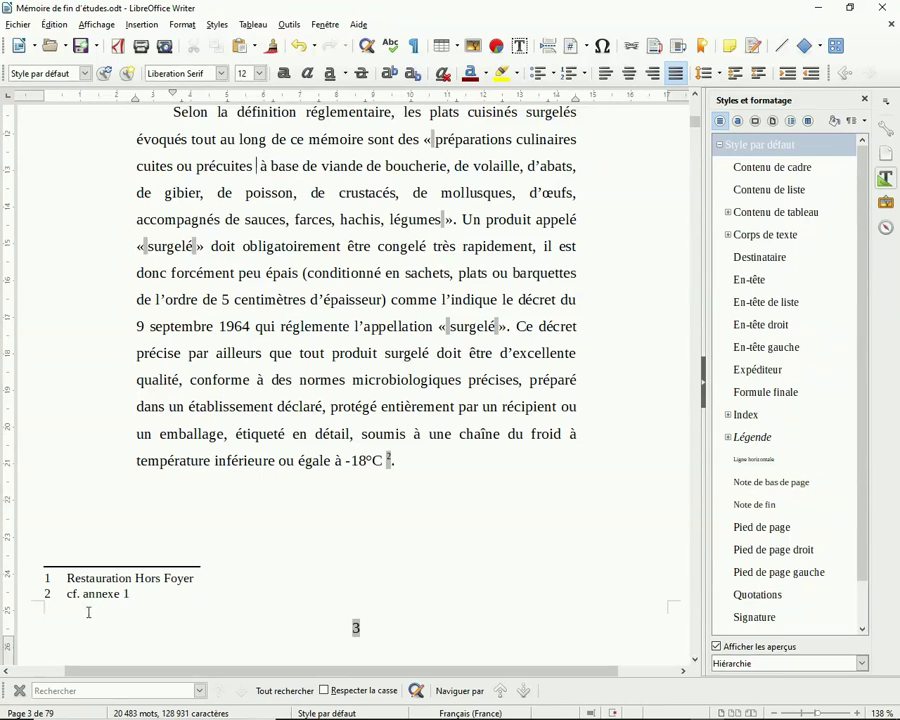
double_click(97, 578)
scroll(270, 385, "up", 7)
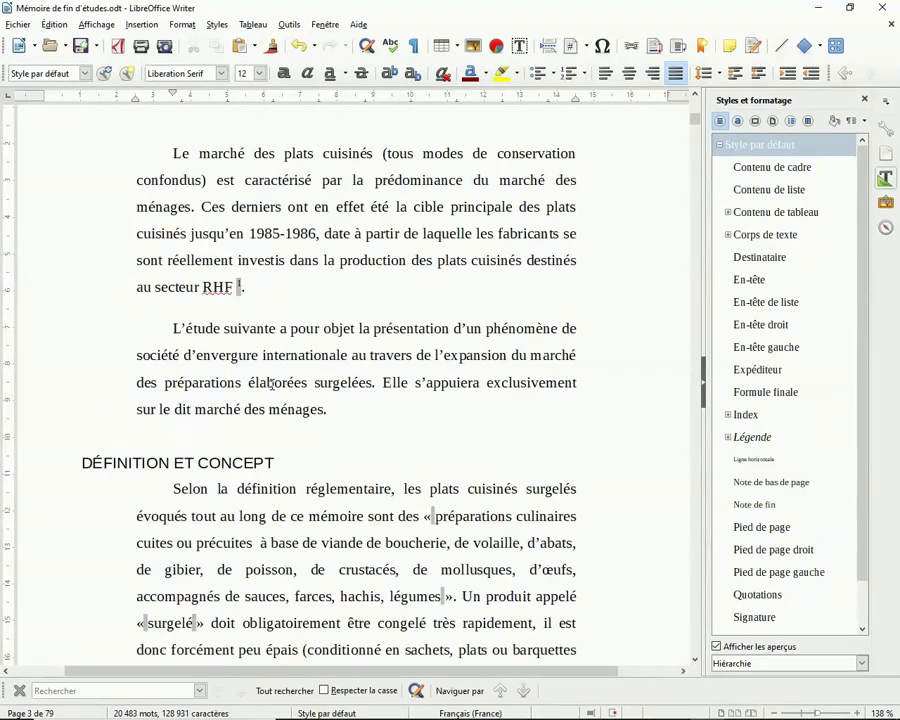